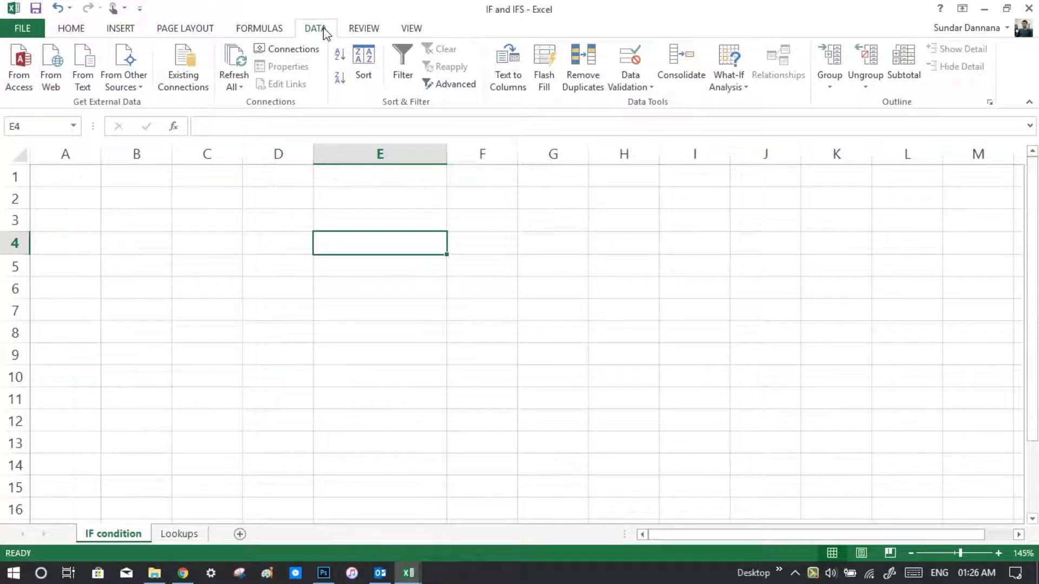
# Bring up the Data Validation menu for E4, currently limited to decimals 0.5–0.8.
pyautogui.moveTo(299, 21); pyautogui.dragTo(337, 37)
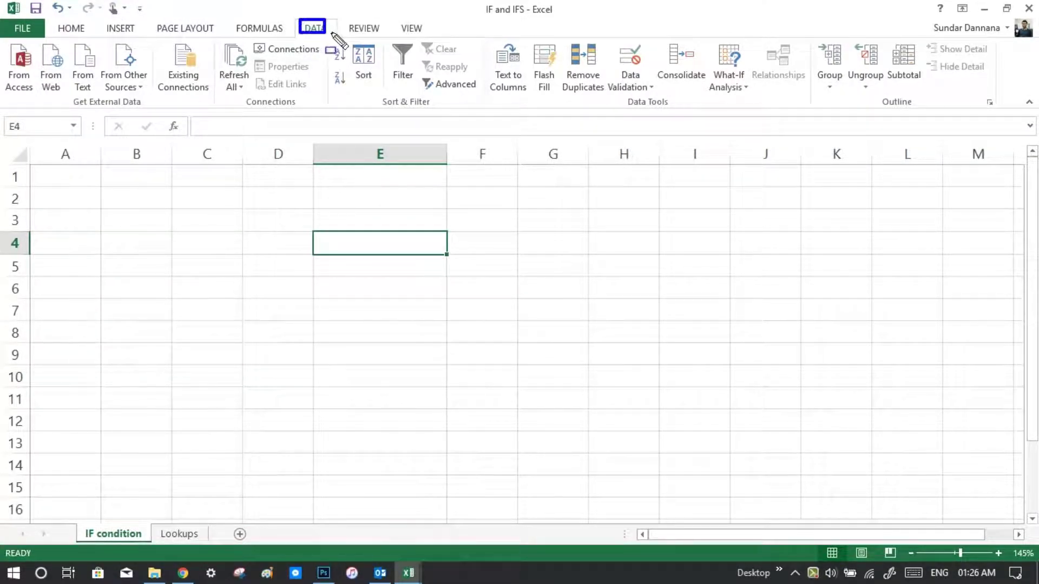
pyautogui.moveTo(606, 36); pyautogui.dragTo(662, 100)
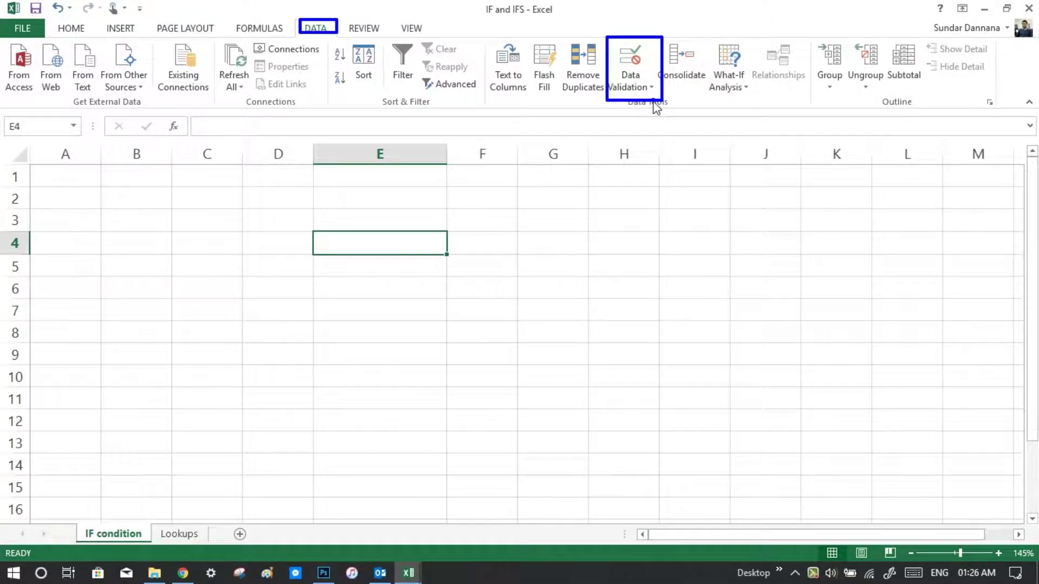
pyautogui.press('Escape')
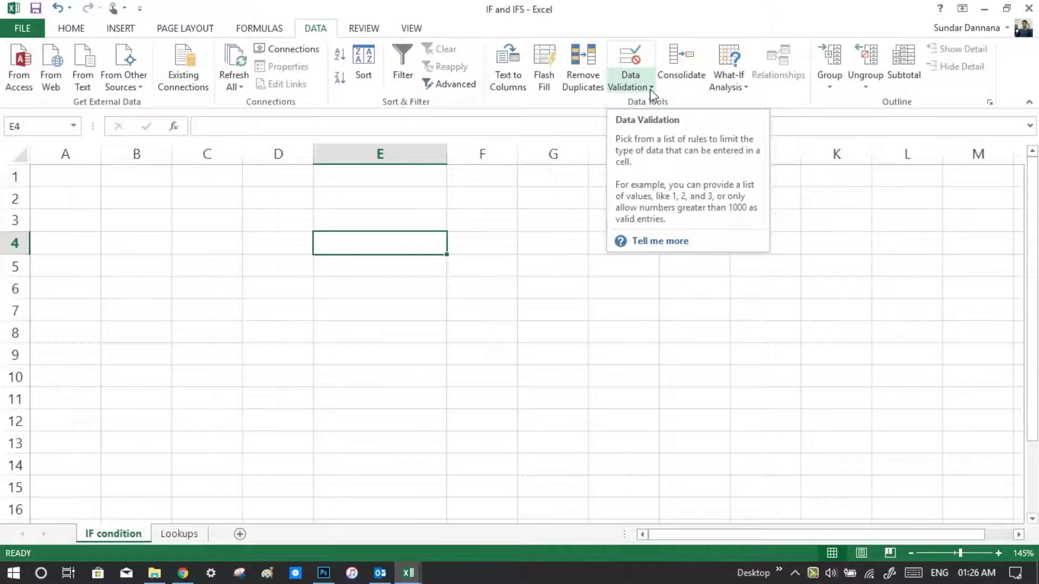
pyautogui.click(650, 88)
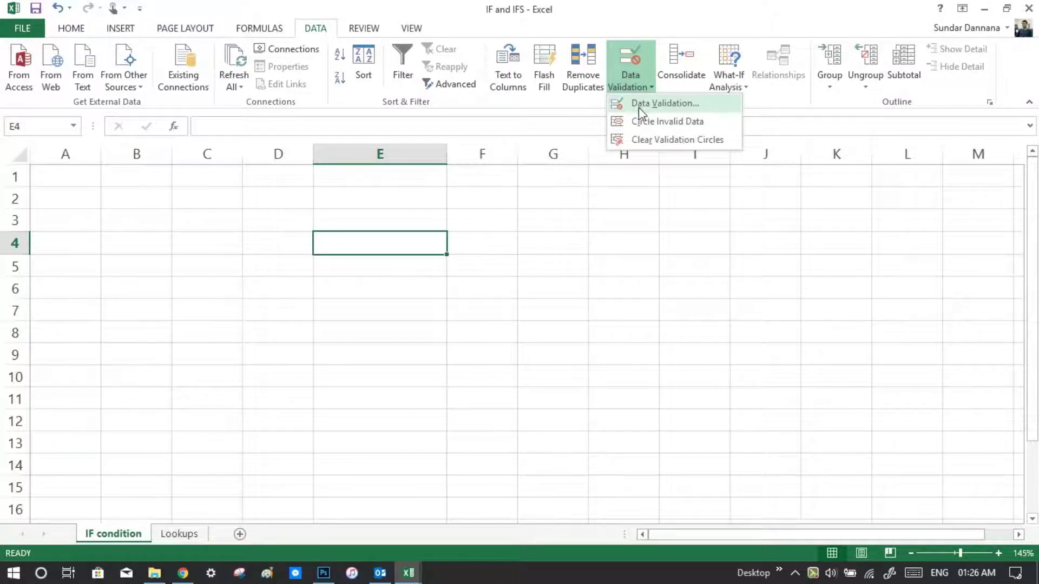
pyautogui.click(647, 90)
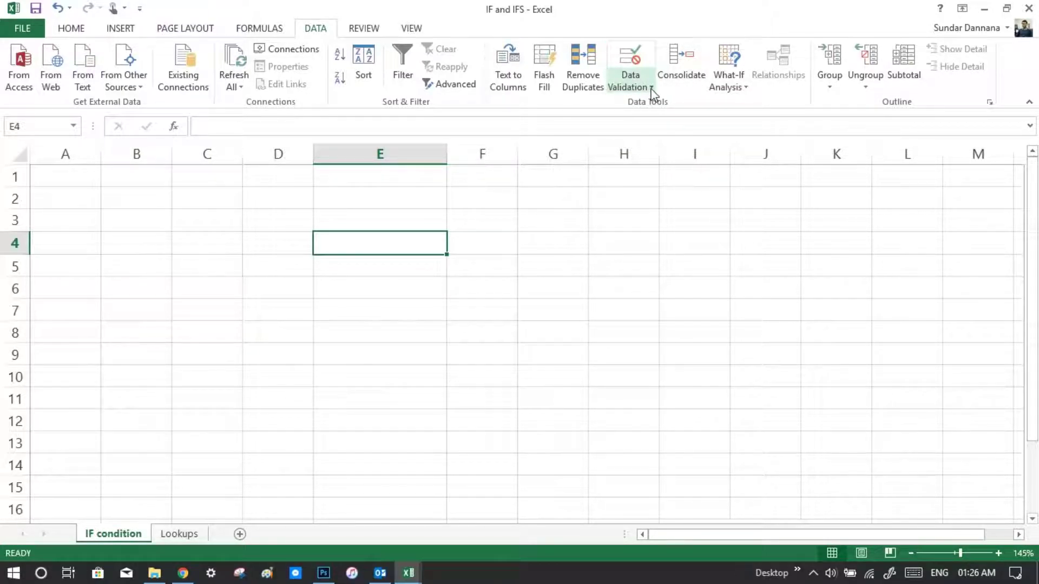
pyautogui.click(650, 88)
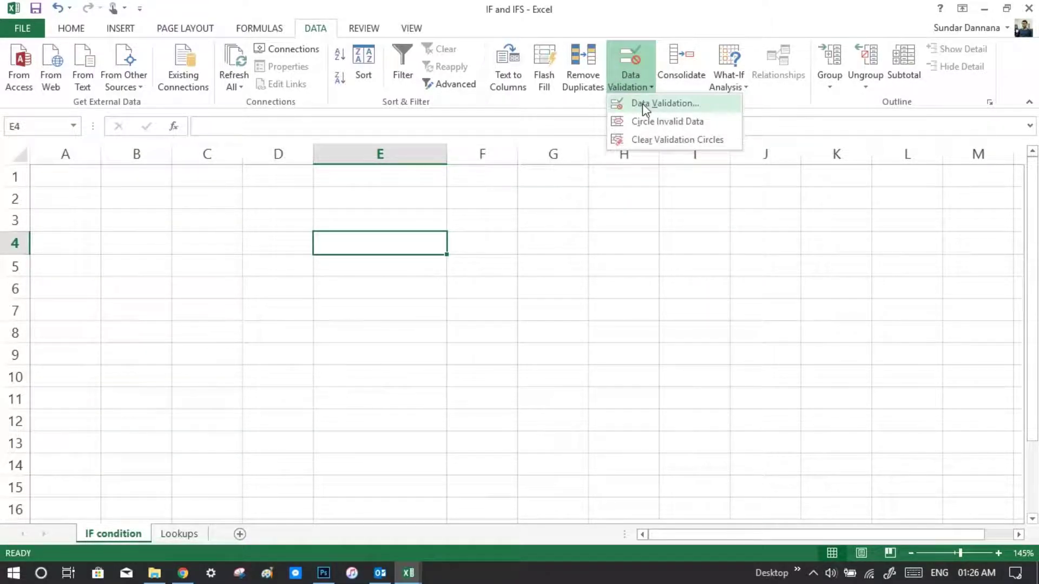
# Make E4 a List validation of sampoe1, sample2, sample 3 and view its drop-down.
pyautogui.click(642, 103)
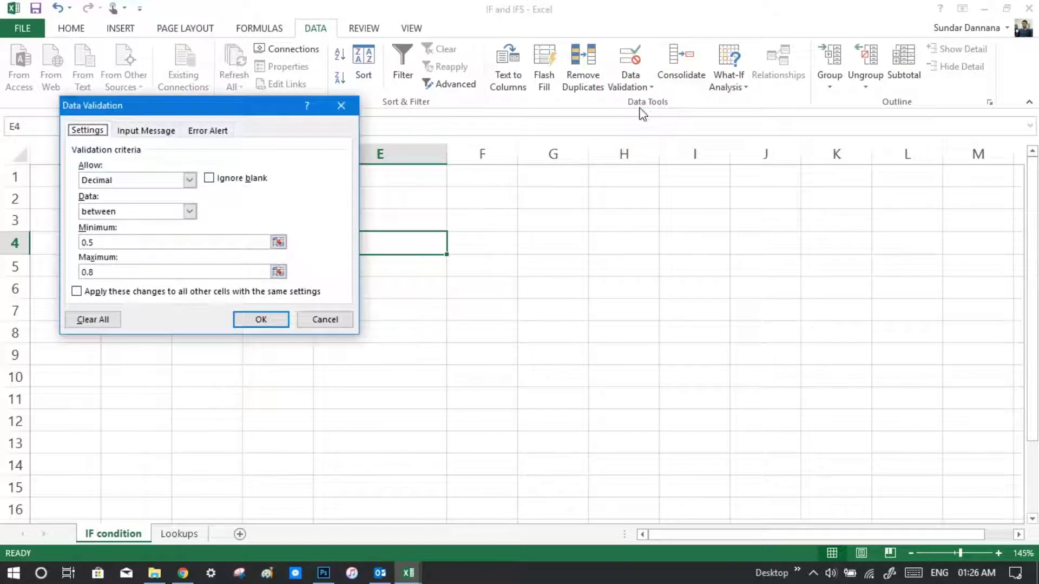
pyautogui.moveTo(225, 116); pyautogui.dragTo(772, 80)
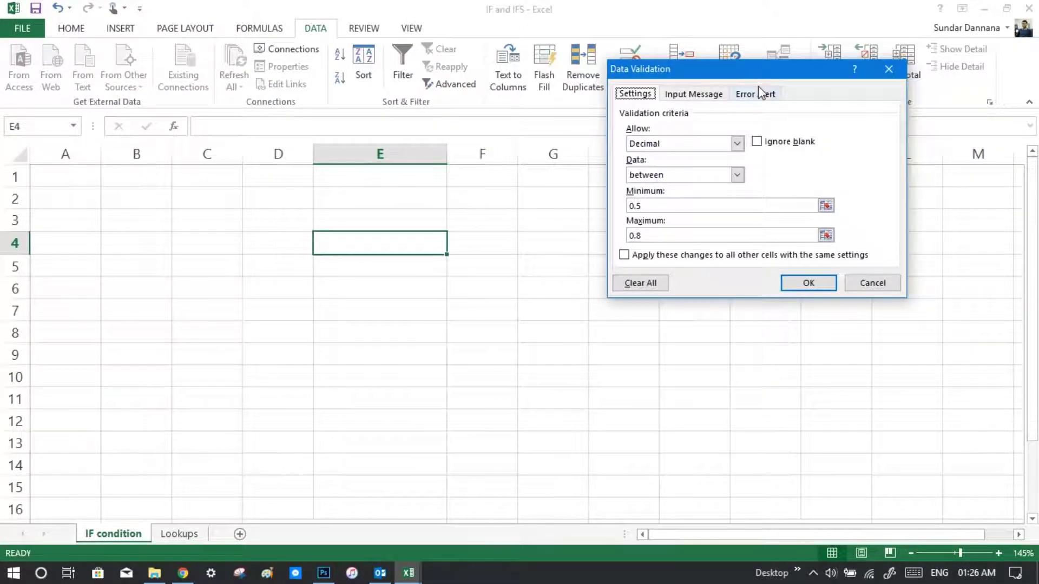
pyautogui.click(719, 146)
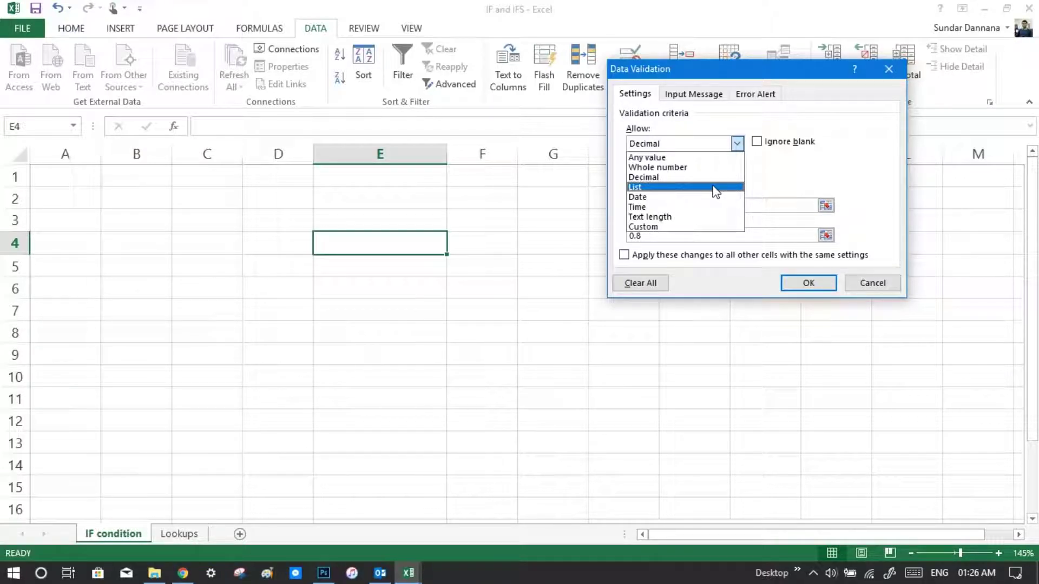
pyautogui.click(662, 188)
pyautogui.write('s')
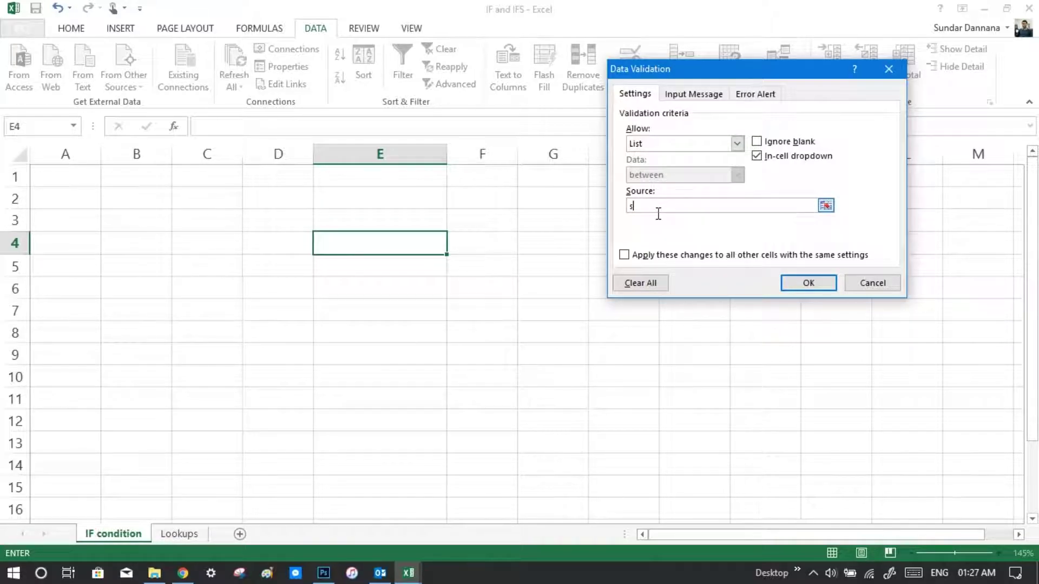
pyautogui.write('ampoe1 ,')
pyautogui.write('sample2, sample 3')
pyautogui.click(808, 283)
pyautogui.click(553, 310)
pyautogui.click(442, 247)
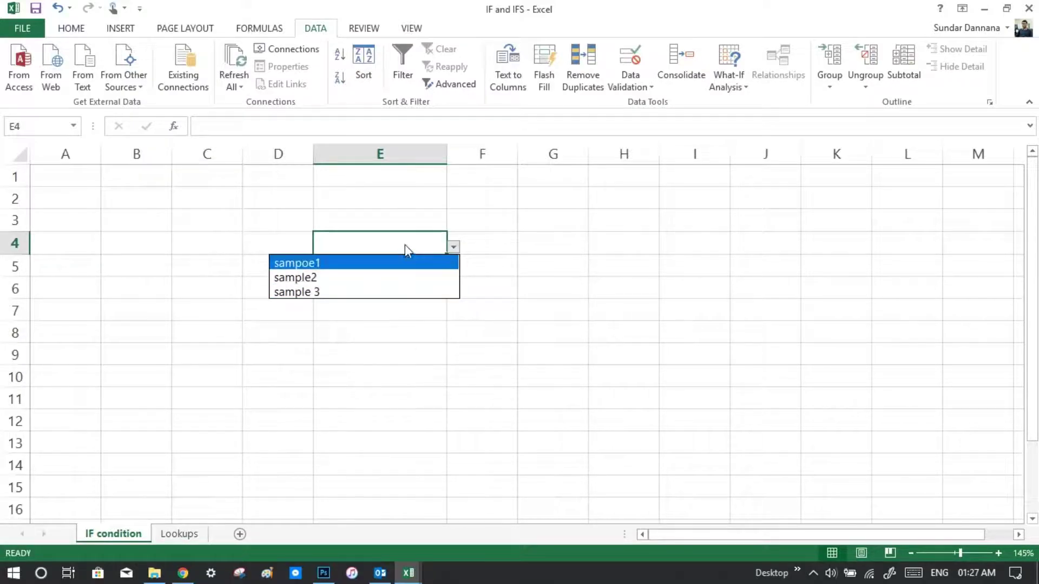
pyautogui.click(410, 246)
pyautogui.click(455, 248)
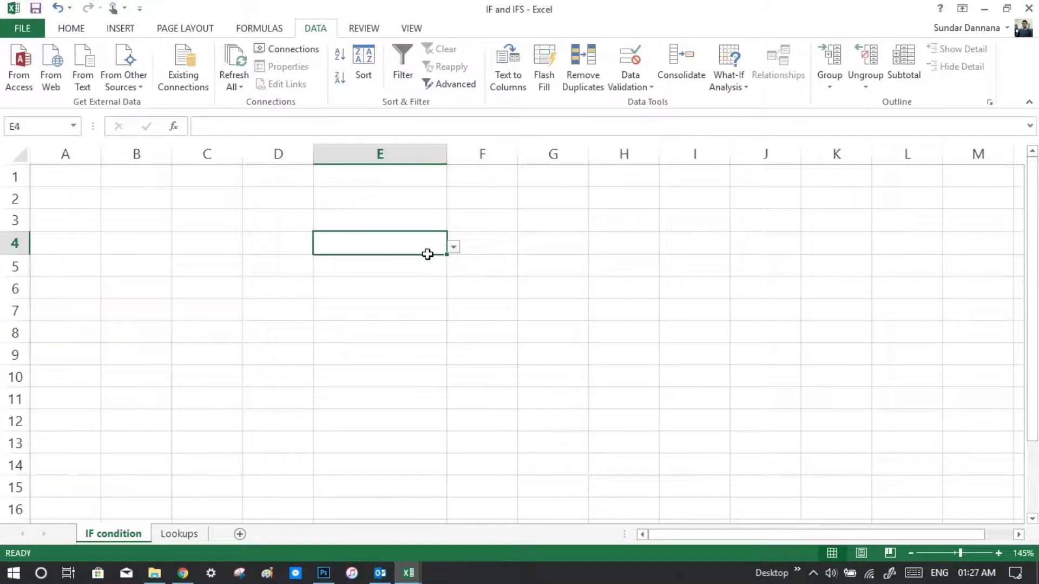
pyautogui.click(453, 248)
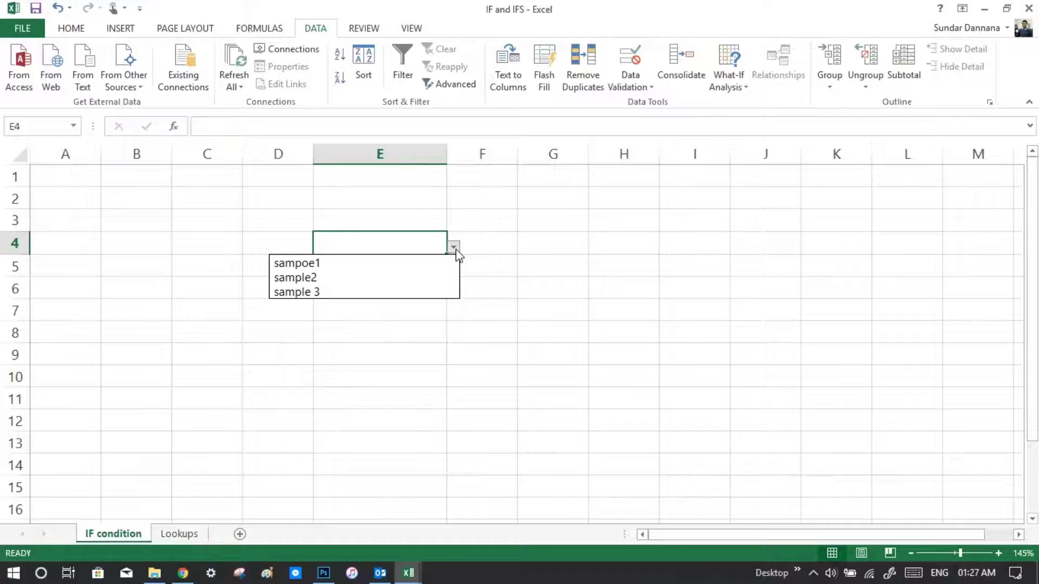
pyautogui.click(184, 535)
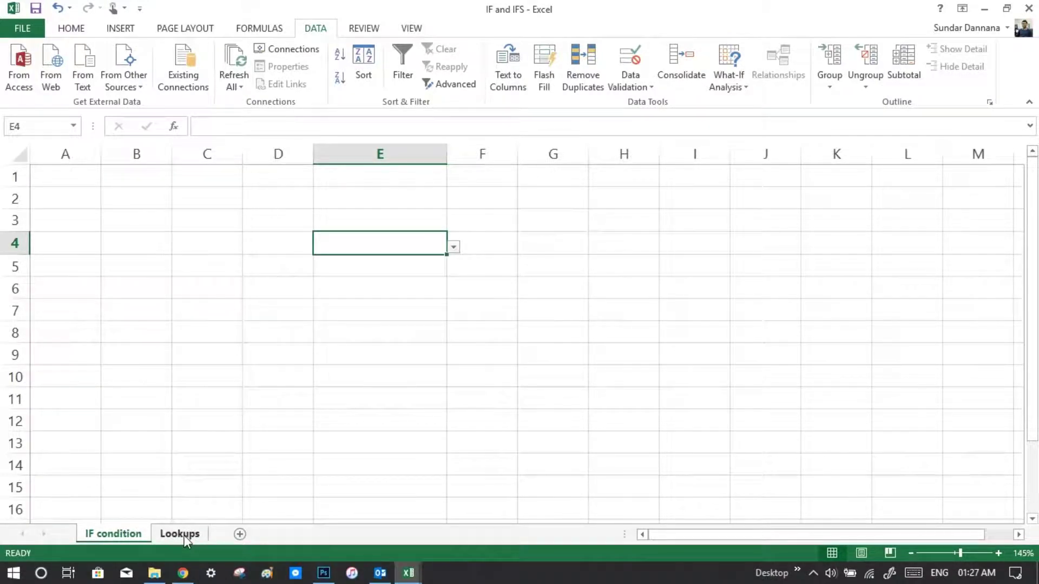
pyautogui.click(130, 536)
pyautogui.click(645, 86)
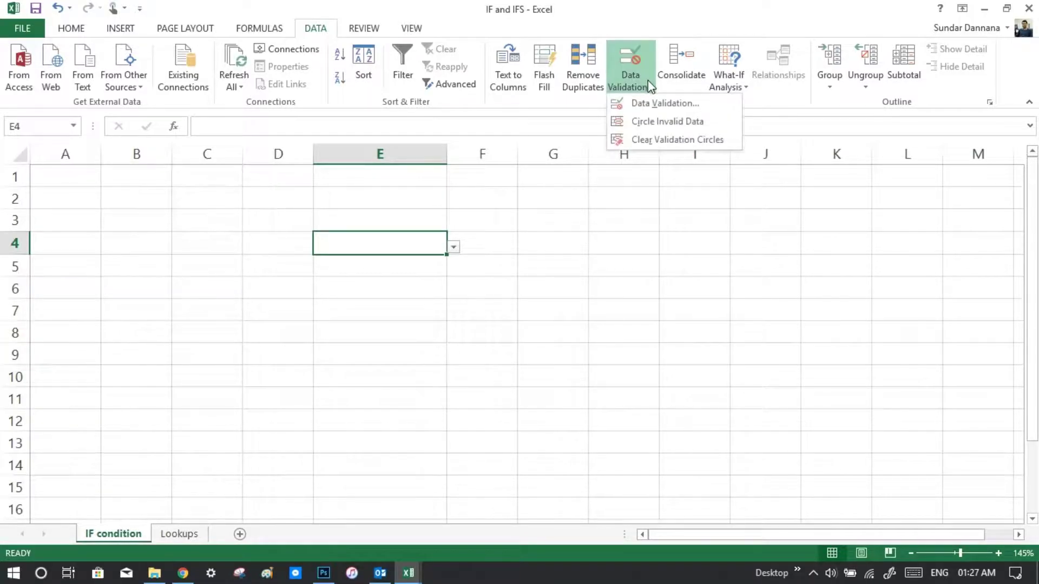
pyautogui.click(411, 241)
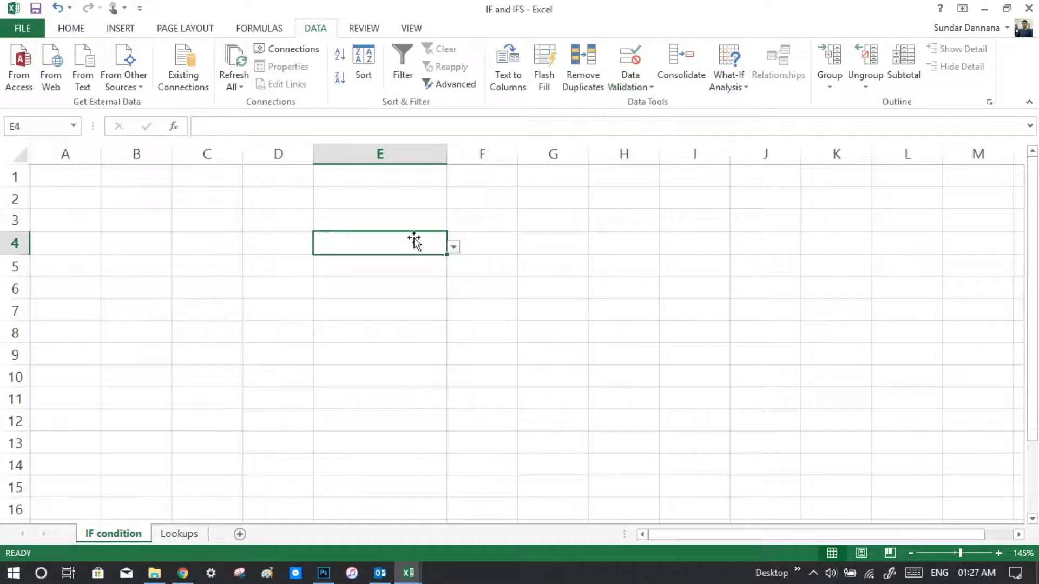
# Clear the old sample list from E4's validation Source box.
pyautogui.click(654, 91)
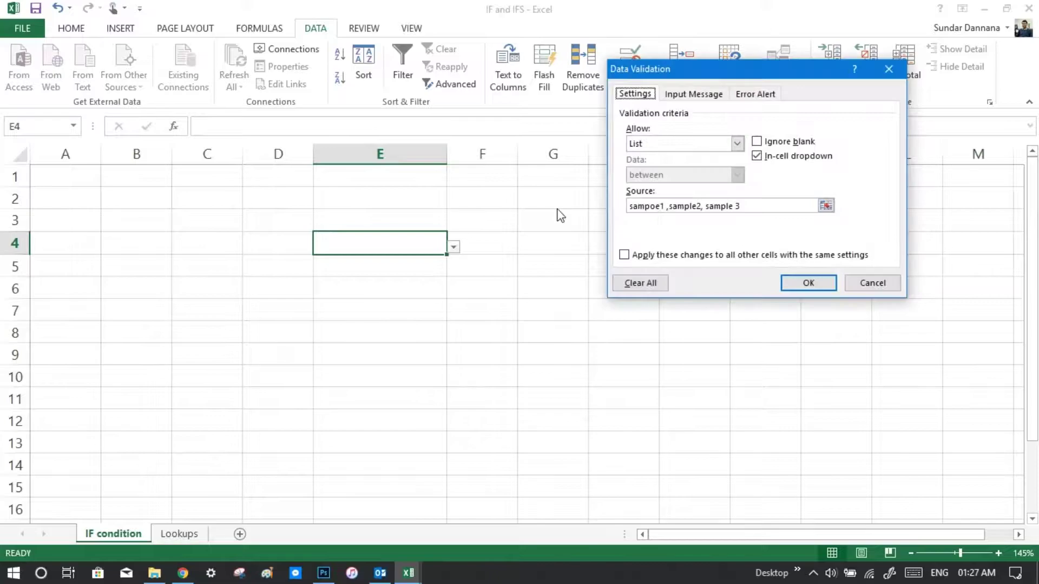
pyautogui.moveTo(755, 206); pyautogui.dragTo(617, 206)
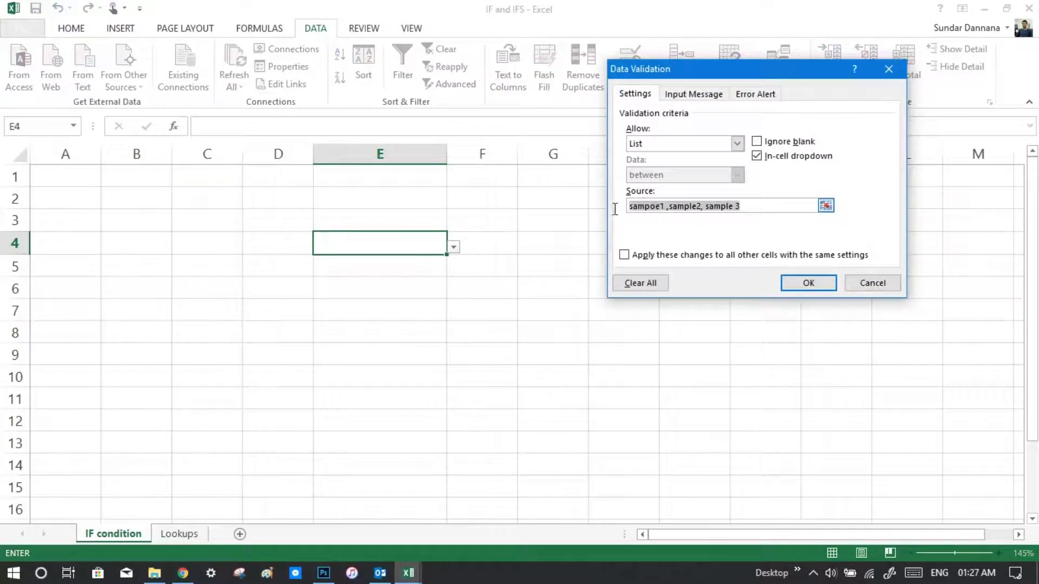
pyautogui.press('BackSpace')
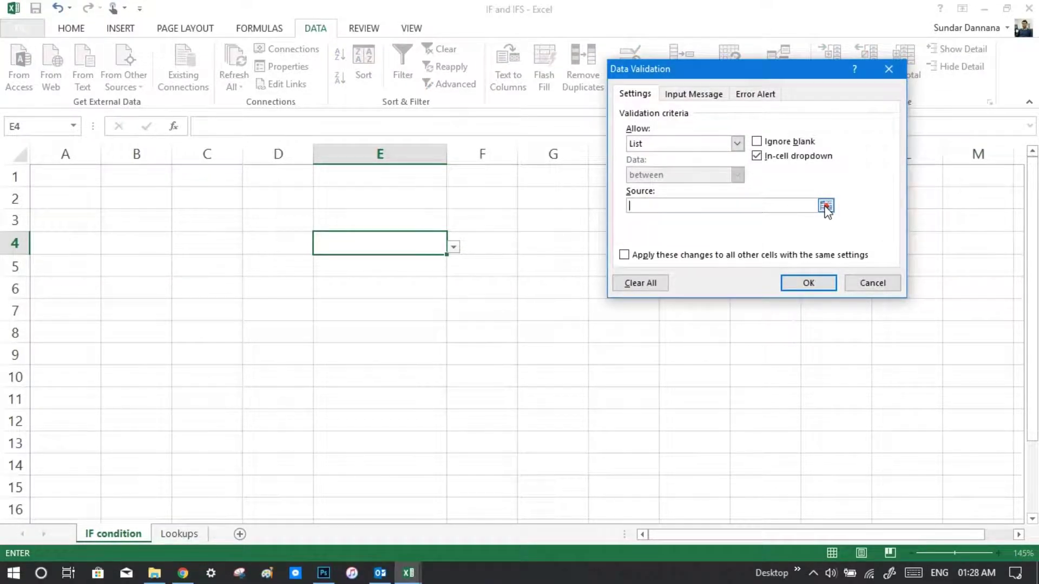
# Set the list source to the ten company names in Lookups!$C$3:$C$12.
pyautogui.click(826, 207)
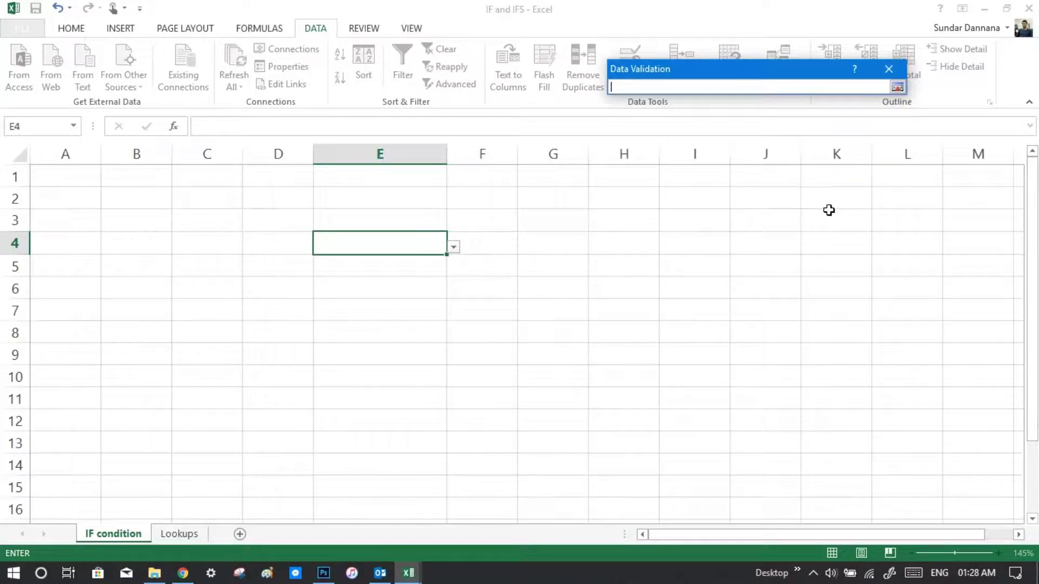
pyautogui.moveTo(719, 71); pyautogui.dragTo(696, 215)
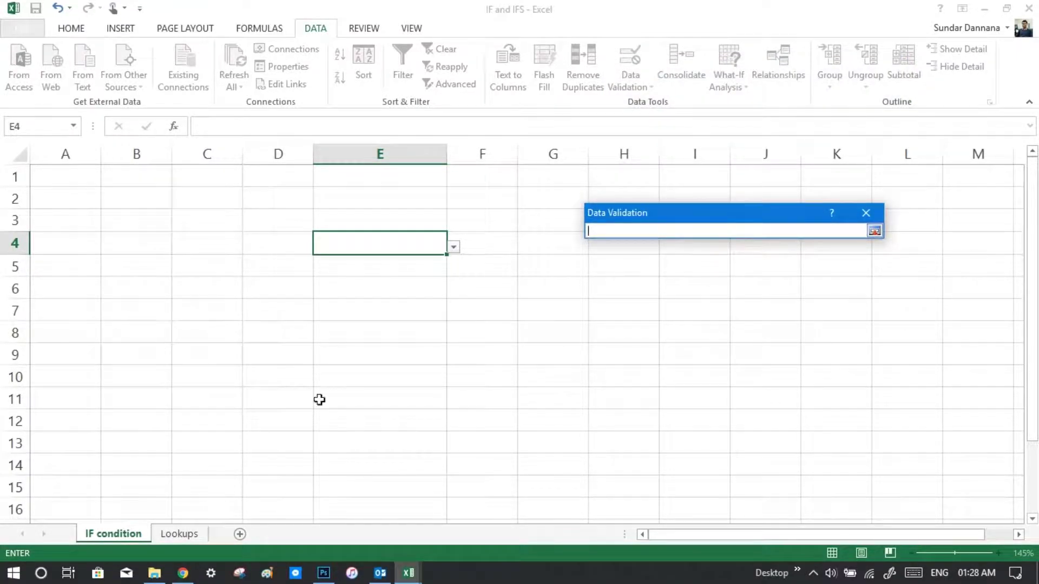
pyautogui.click(180, 533)
pyautogui.moveTo(247, 223); pyautogui.dragTo(261, 422)
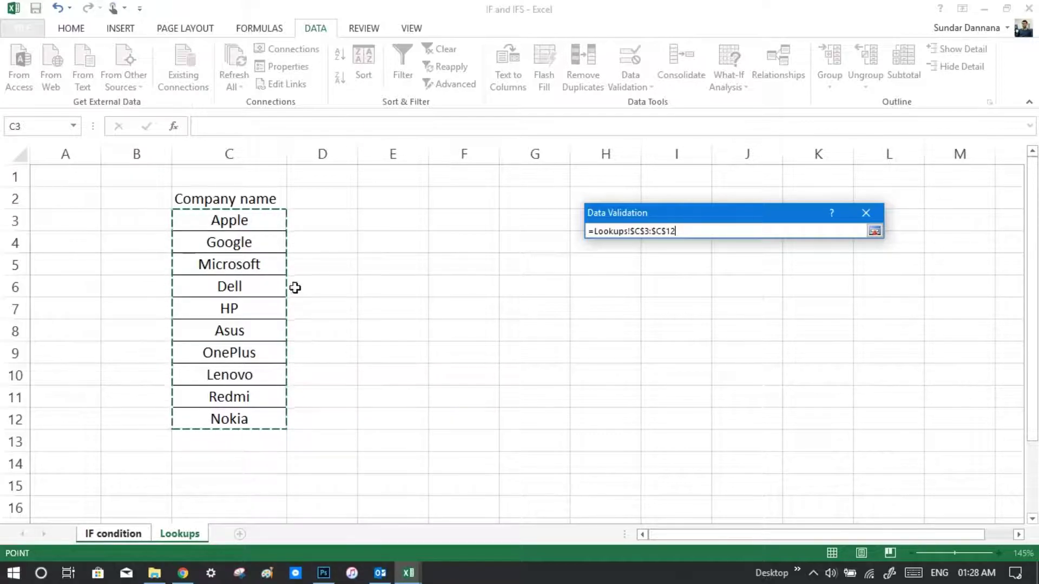
pyautogui.moveTo(254, 232); pyautogui.dragTo(367, 440)
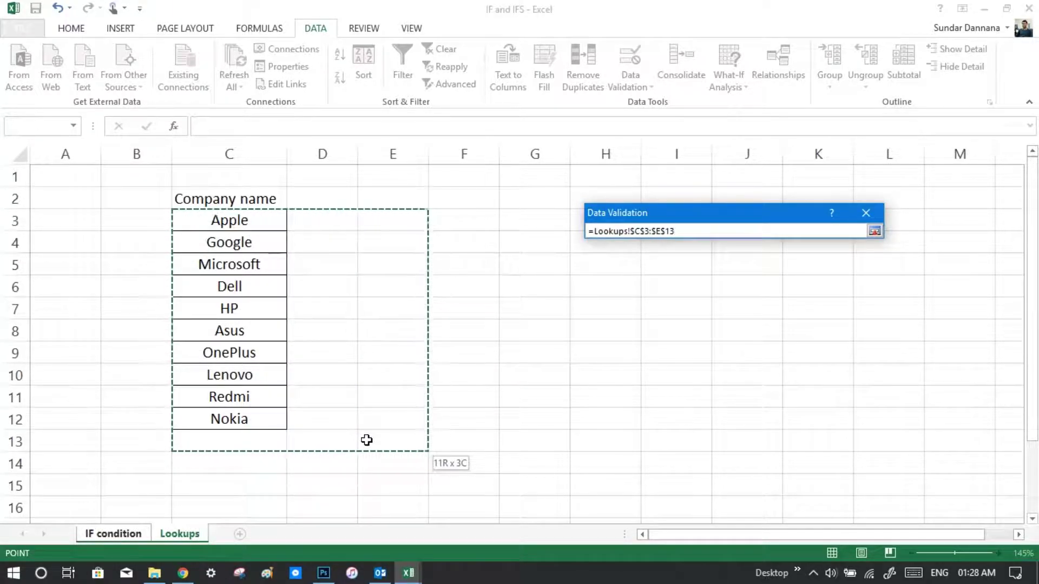
pyautogui.click(237, 265)
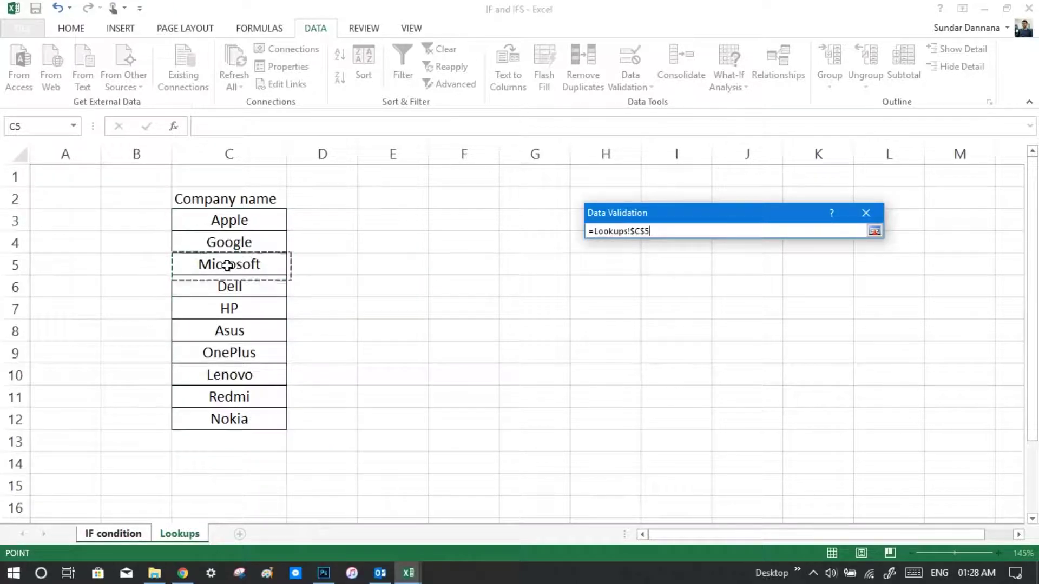
pyautogui.moveTo(238, 226); pyautogui.dragTo(233, 424)
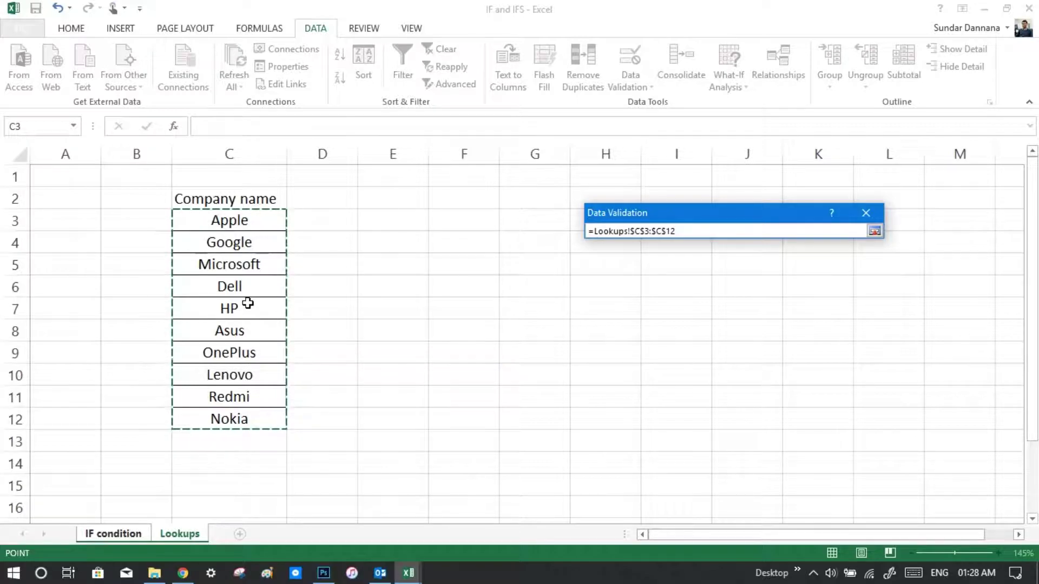
pyautogui.click(874, 232)
# Apply the company-name list to E4 and choose Apple from its drop-down.
pyautogui.click(786, 427)
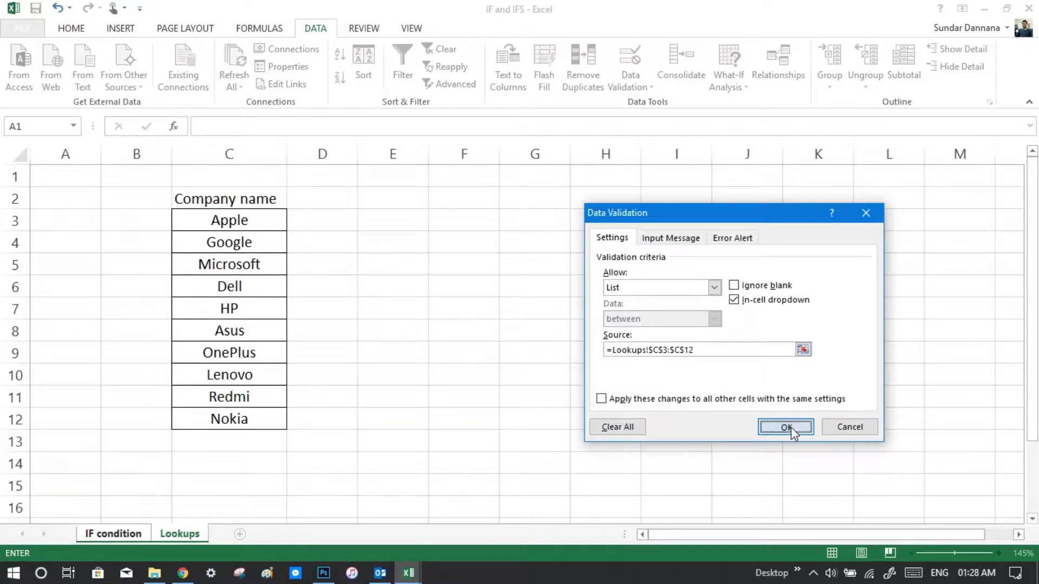
pyautogui.click(400, 245)
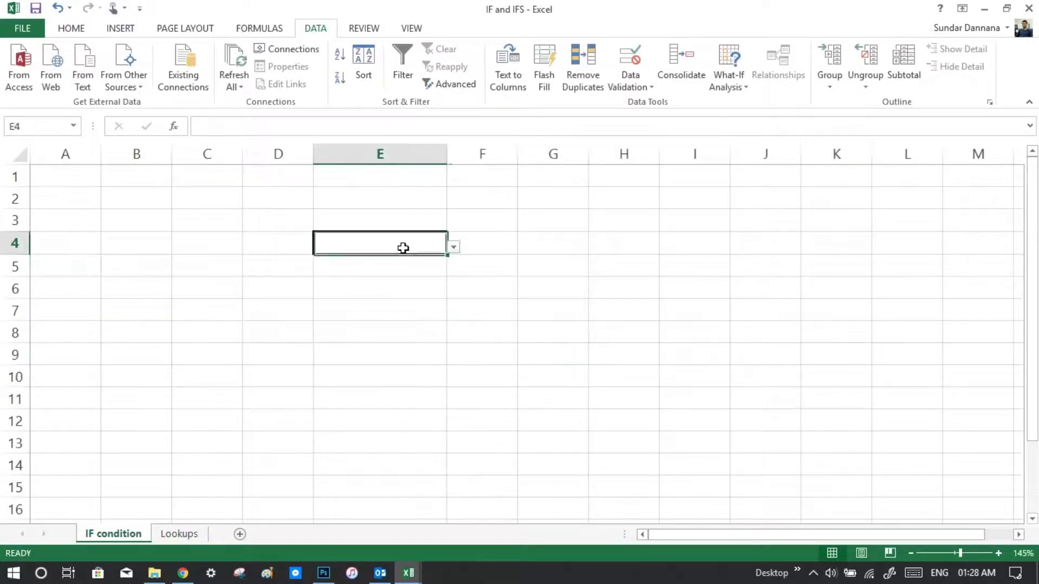
pyautogui.click(454, 250)
pyautogui.moveTo(446, 309); pyautogui.dragTo(450, 269)
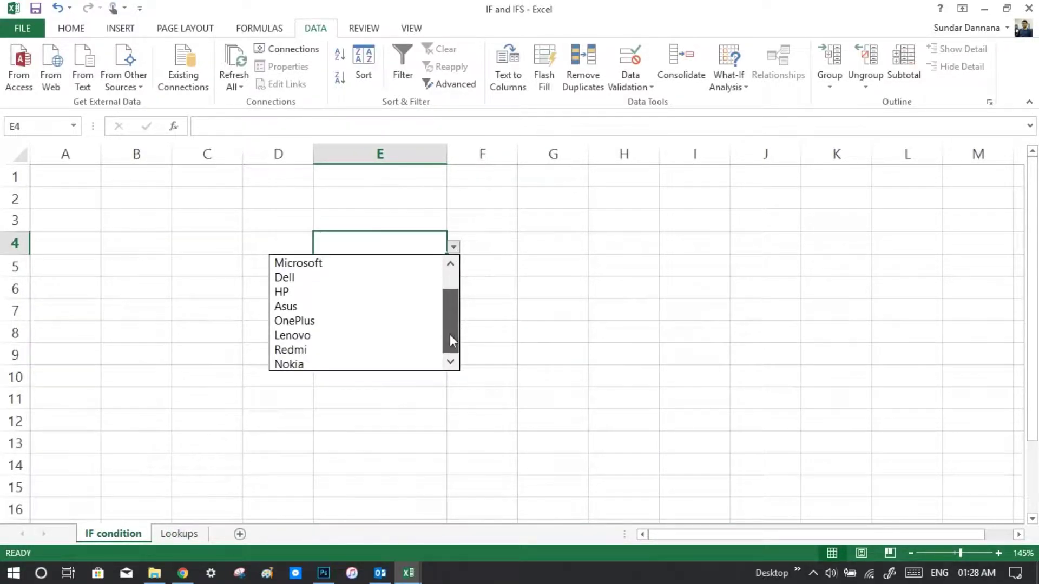
pyautogui.click(354, 269)
# Recheck E4's company drop-down, then reopen the Data Validation options.
pyautogui.click(487, 297)
pyautogui.click(392, 249)
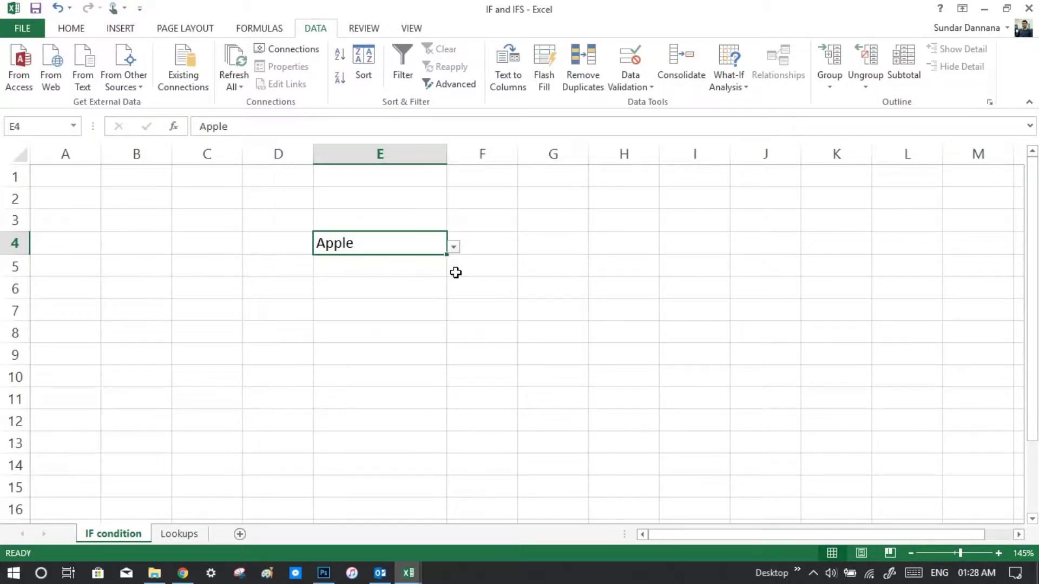
pyautogui.click(560, 285)
pyautogui.click(431, 251)
pyautogui.click(405, 246)
pyautogui.click(635, 86)
# Switch E4's validation to Any value and confirm the drop-down arrow is gone.
pyautogui.click(653, 105)
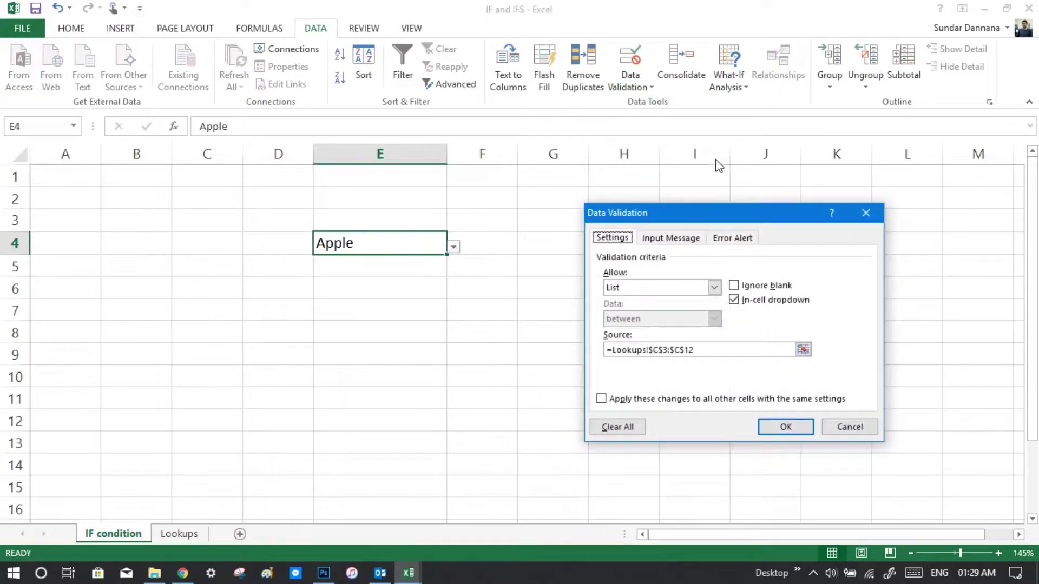
pyautogui.moveTo(705, 220); pyautogui.dragTo(687, 184)
pyautogui.click(697, 250)
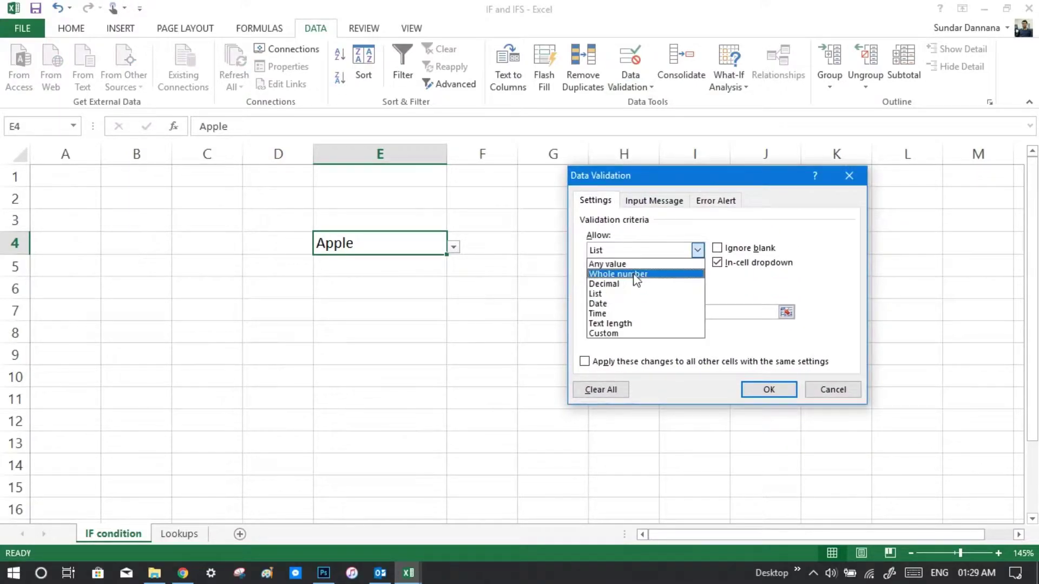
pyautogui.click(643, 263)
pyautogui.click(768, 389)
pyautogui.click(457, 332)
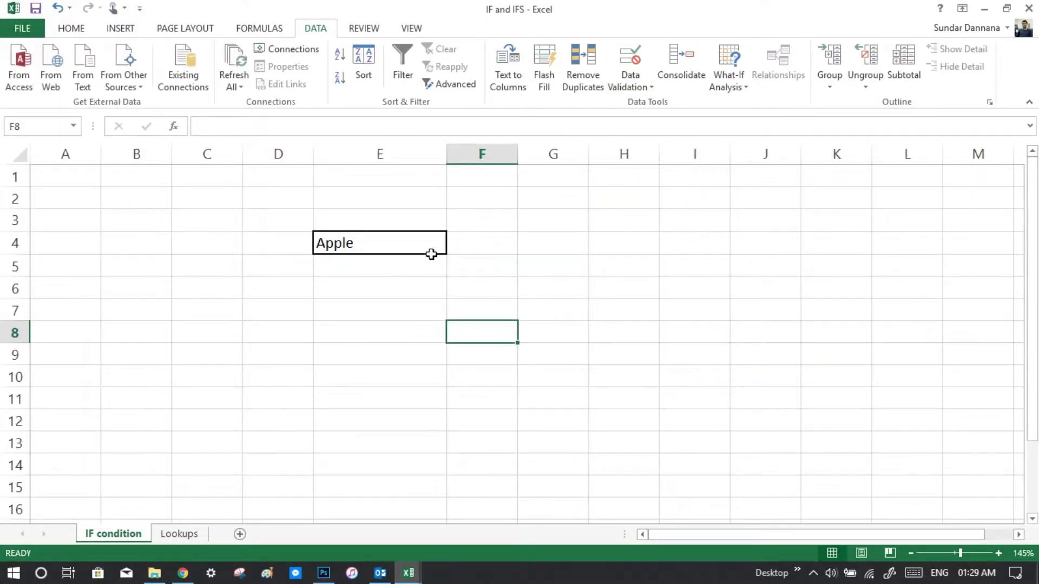
pyautogui.click(431, 248)
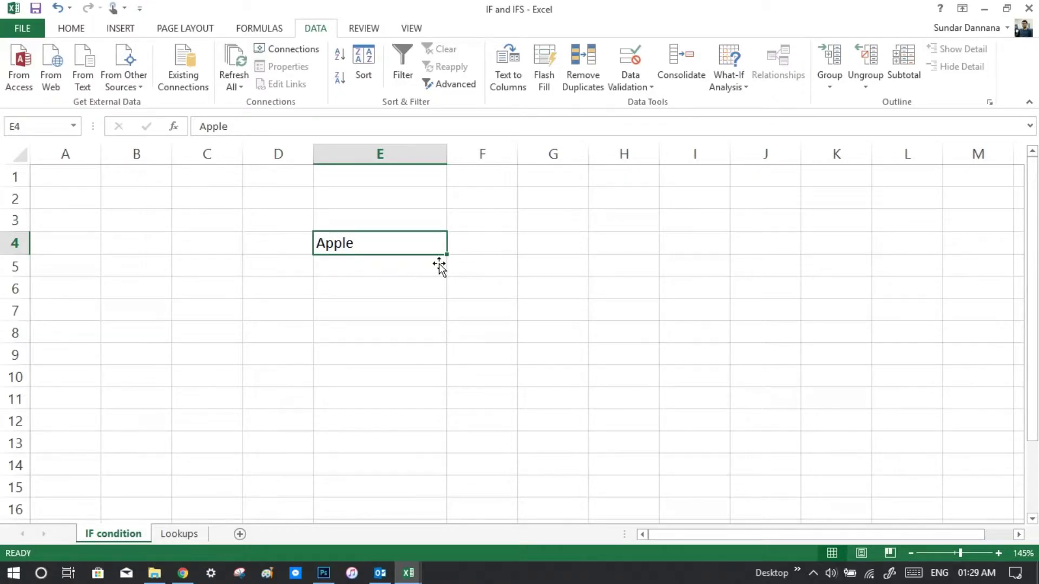